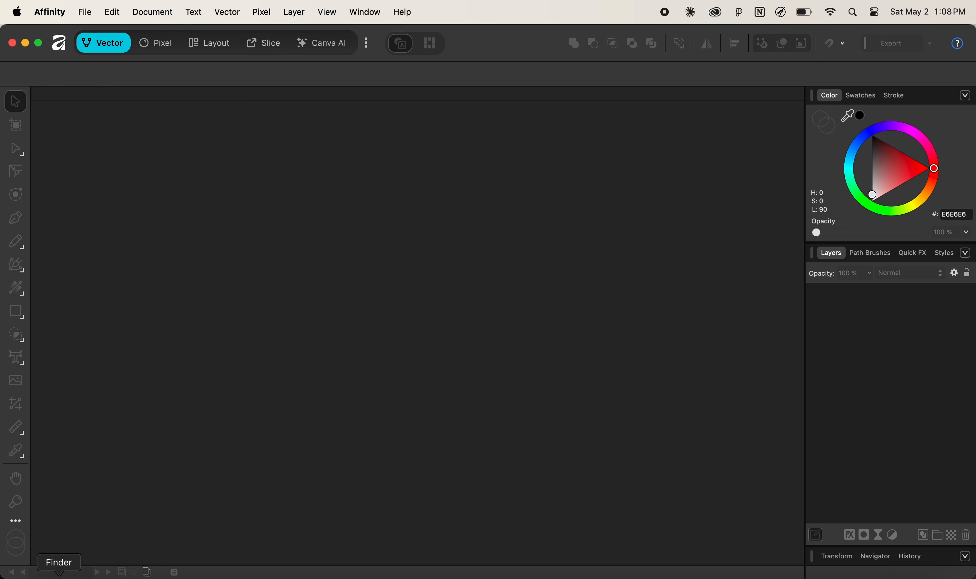
Step: Open the Language Translate file from the Text Translation folder and select the paragraph text on Artboard2
{"action": "left_click", "coordinate": [59, 574]}
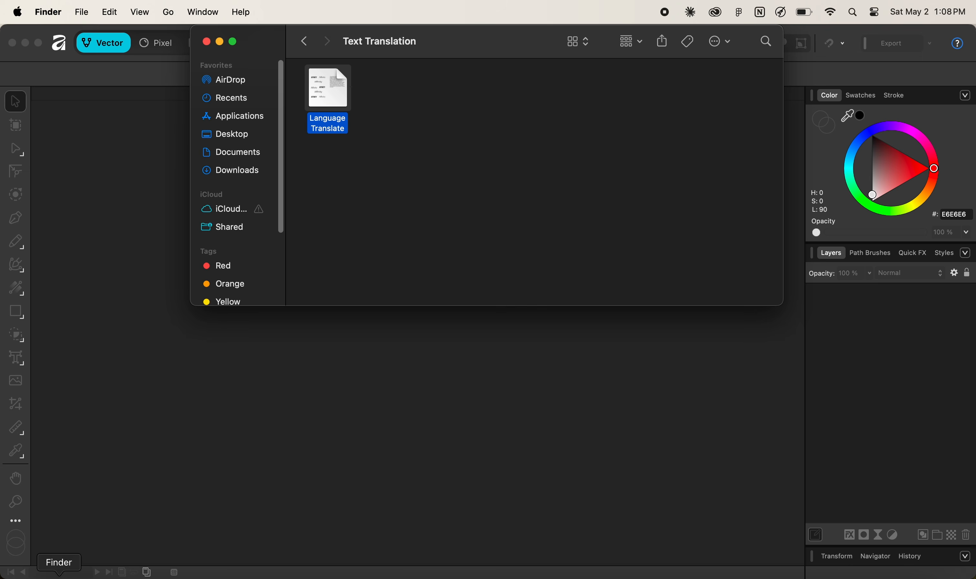
{"action": "double_click", "coordinate": [321, 102]}
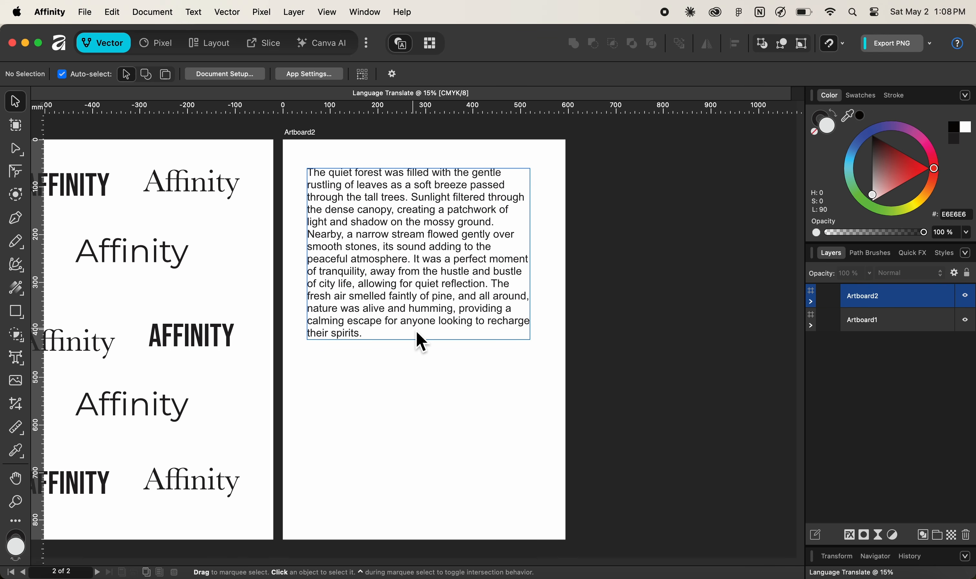
{"action": "scroll", "coordinate": [415, 330], "scroll_direction": "left", "scroll_amount": 10}
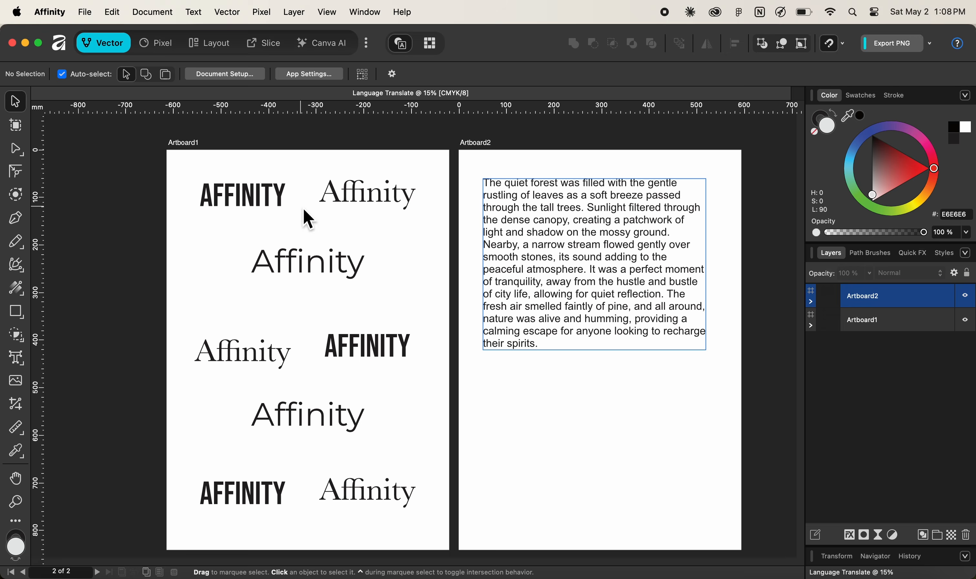
{"action": "left_click", "coordinate": [250, 194]}
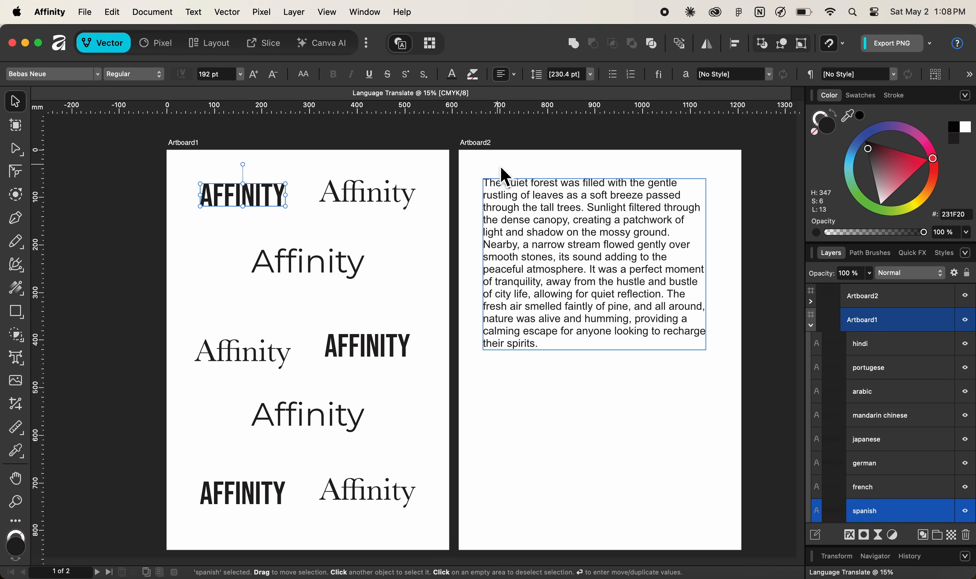
{"action": "left_click", "coordinate": [578, 267]}
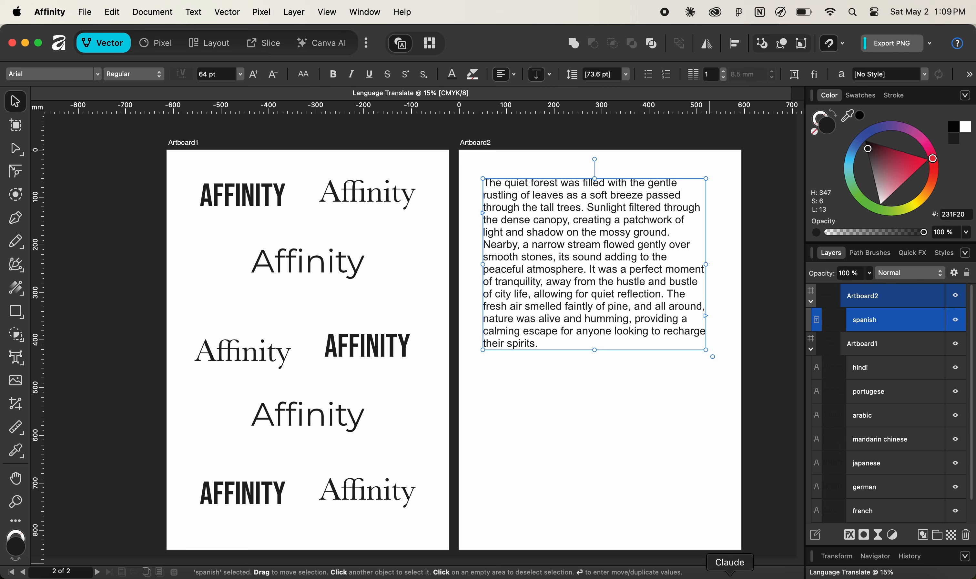
Step: Switch to Claude, ask "Can you see the Affinity mcp server?" and read through the reply
{"action": "left_click", "coordinate": [730, 576]}
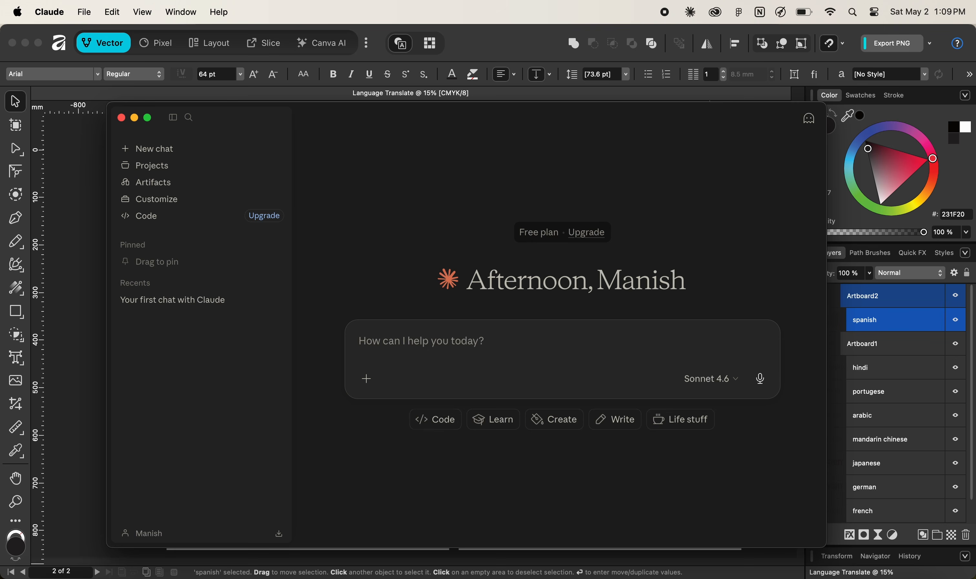
{"action": "type", "text": "Can you se"}
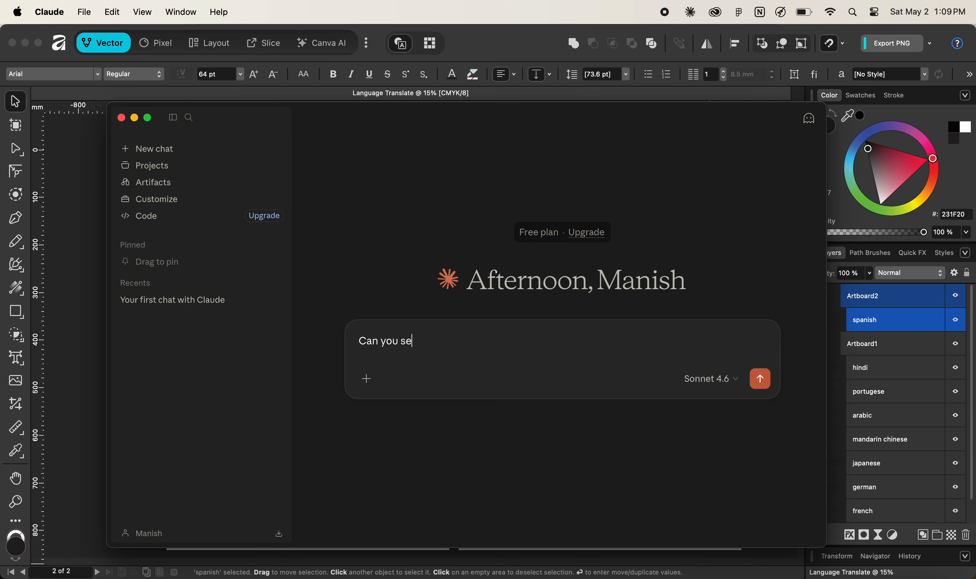
{"action": "type", "text": "e the Affinity mcp server?"}
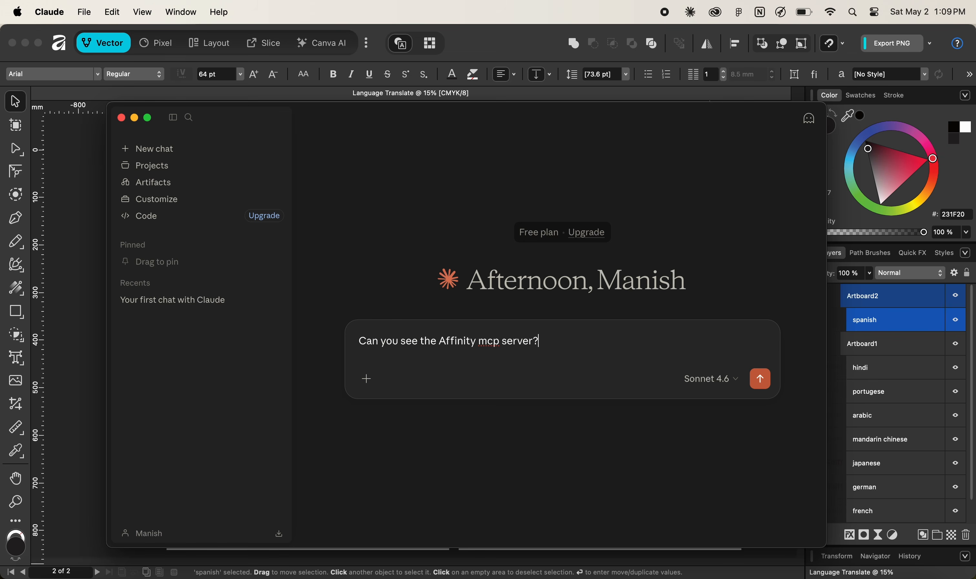
{"action": "key", "text": "Return"}
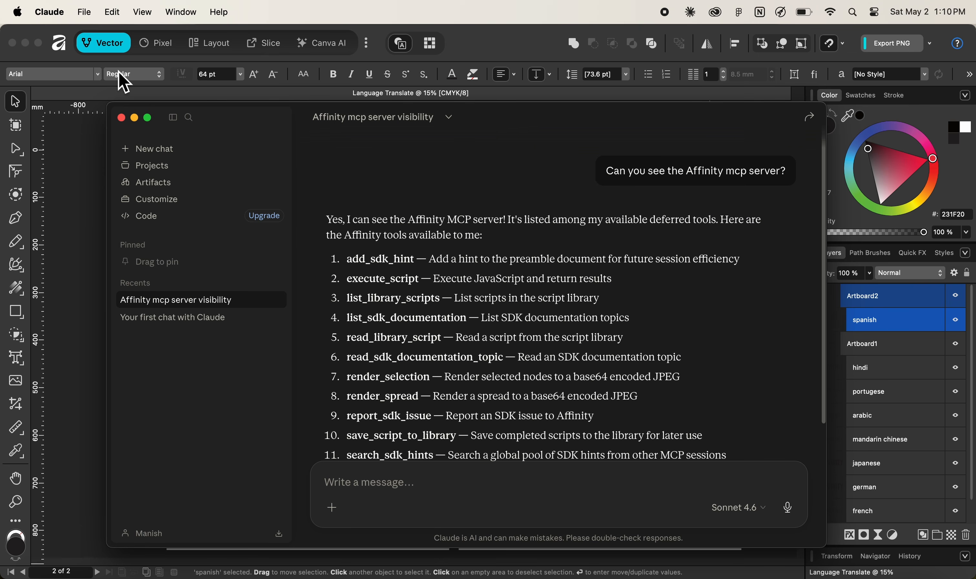
{"action": "scroll", "coordinate": [442, 376], "scroll_direction": "down", "scroll_amount": 5}
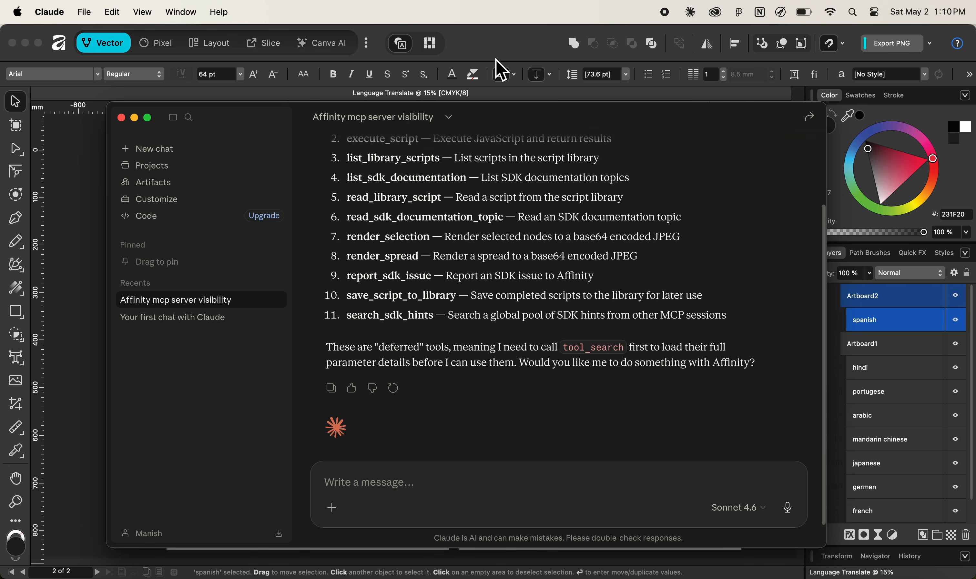
Step: Prompt Claude to translate the existing text in Artboard 1 to the languages in its layer names, applying it inside the document named "Language Translate"
{"action": "left_click", "coordinate": [500, 68]}
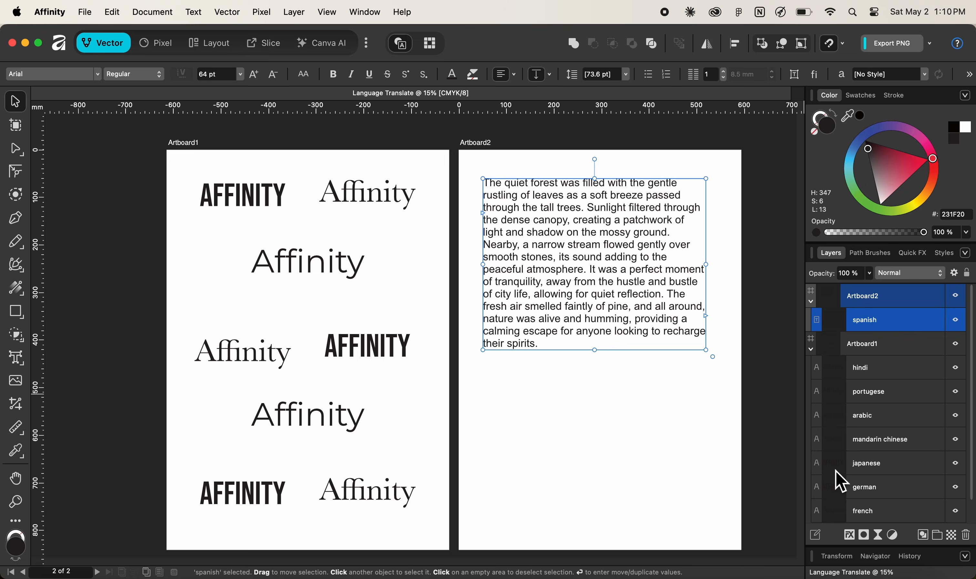
{"action": "left_click", "coordinate": [730, 576]}
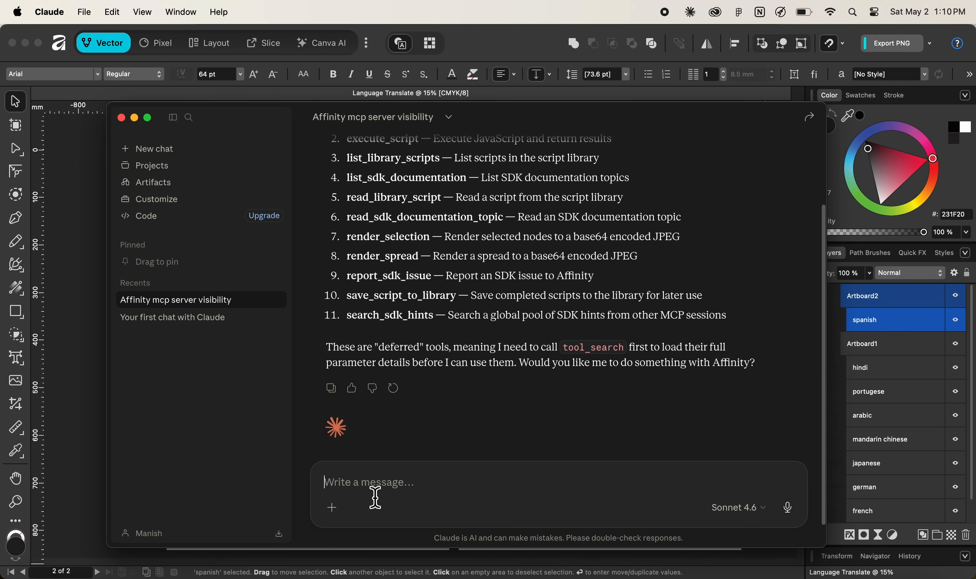
{"action": "type", "text": "Translate existing text inside of Artboard 1"}
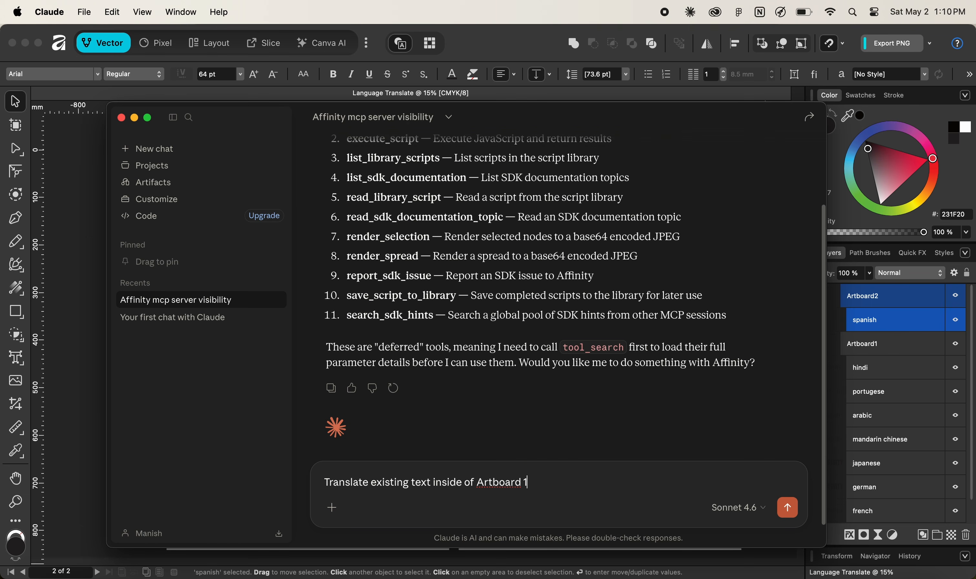
{"action": "type", "text": " Layer to the correspon"}
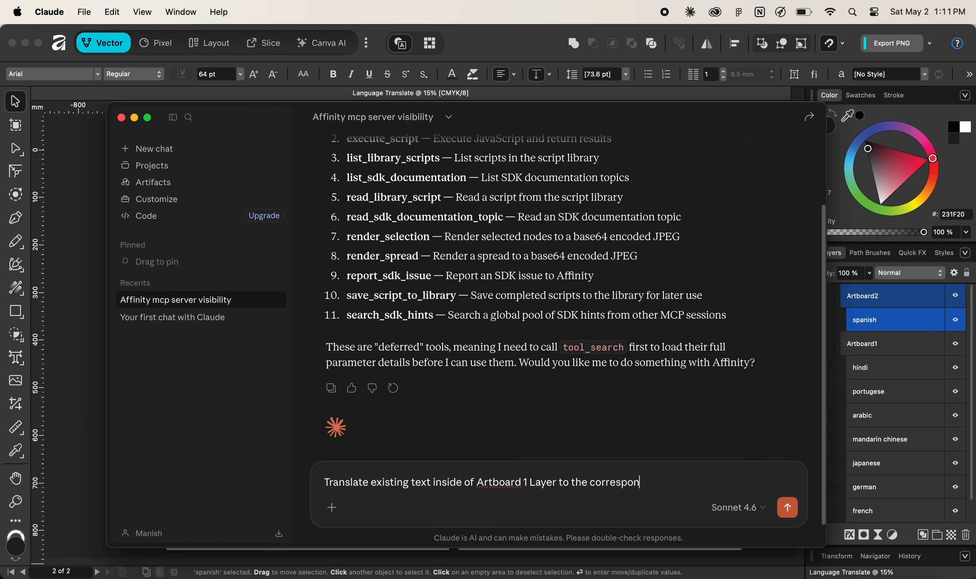
{"action": "type", "text": "ding language menti"}
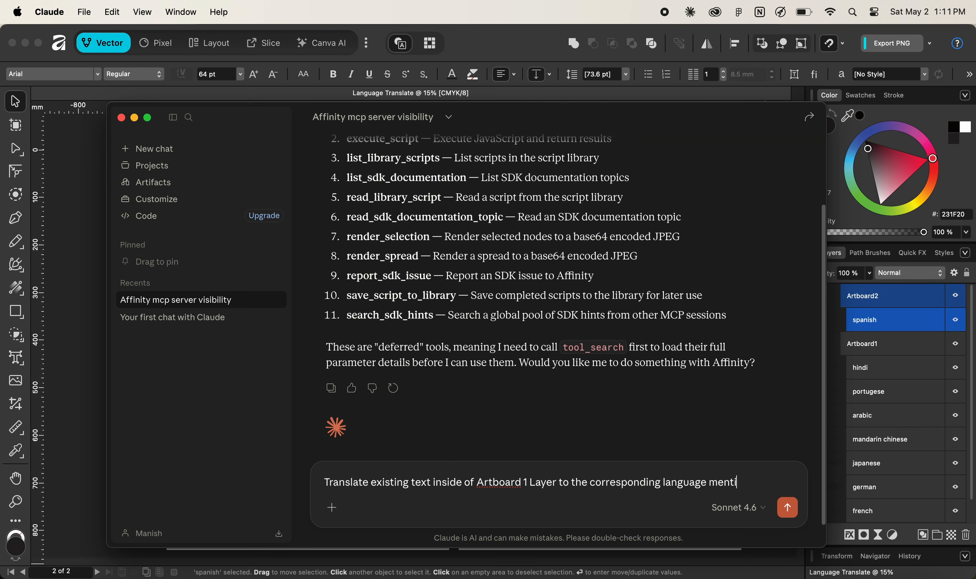
{"action": "type", "text": "oned in the layer names"}
{"action": "type", "text": " inside o"}
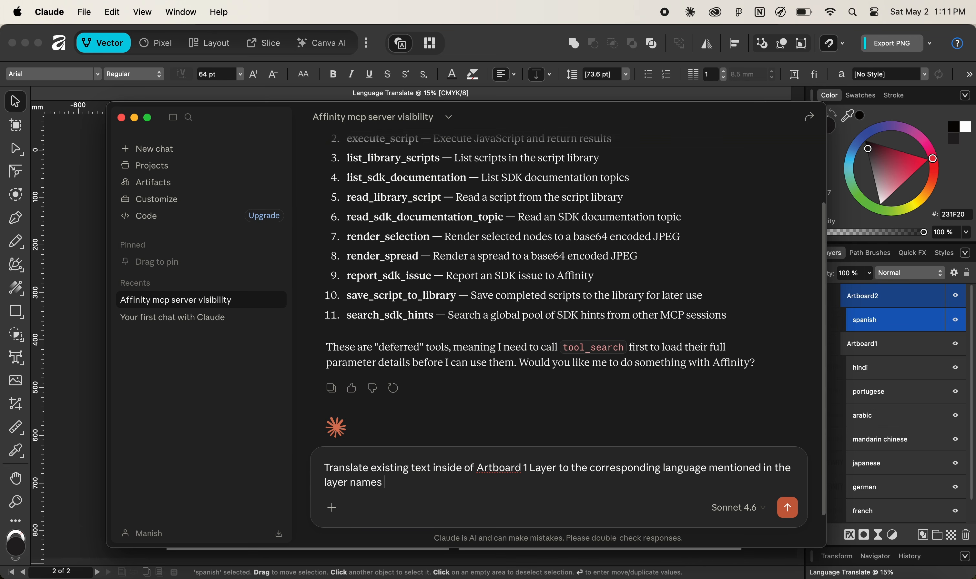
{"action": "type", "text": "f Artboard"}
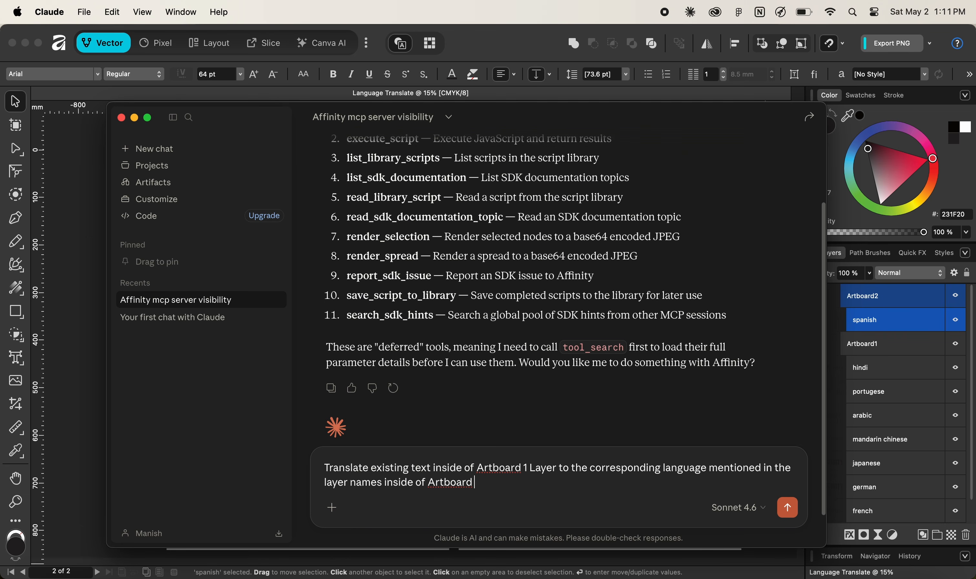
{"action": "type", "text": " 1 in the layers panel. Ple"}
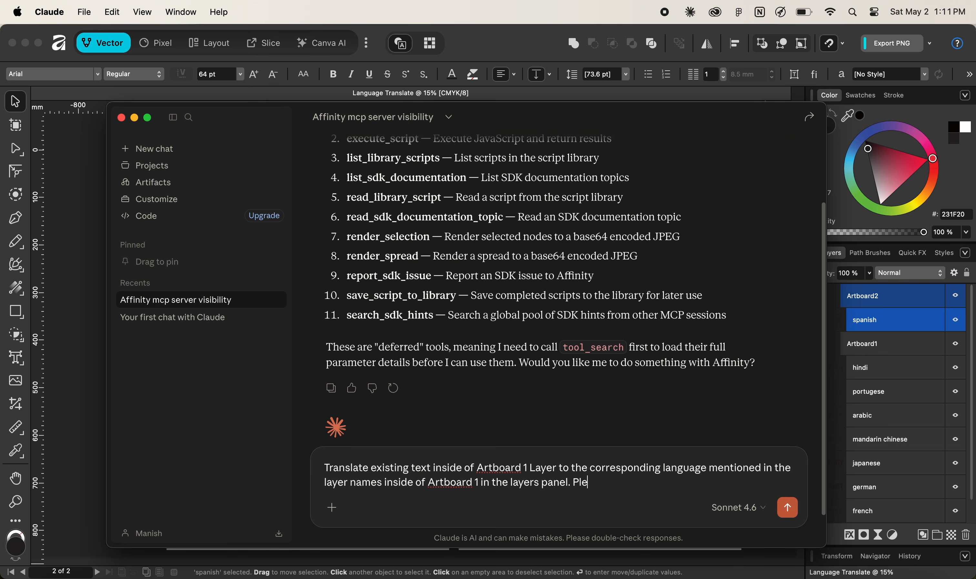
{"action": "type", "text": "ase apply the current trans"}
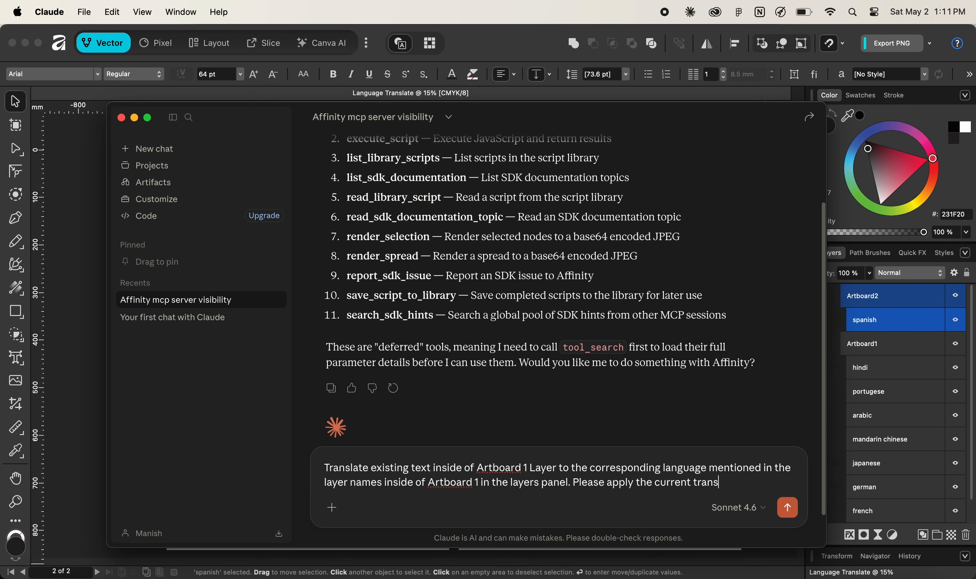
{"action": "type", "text": "lation inside of the curren"}
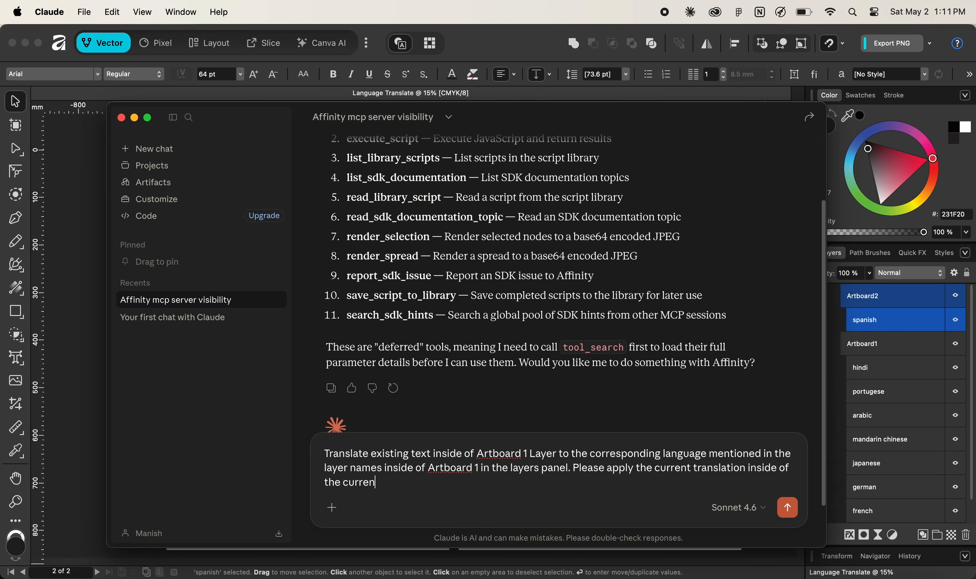
{"action": "type", "text": "t document named \"\"Language Translate\"."}
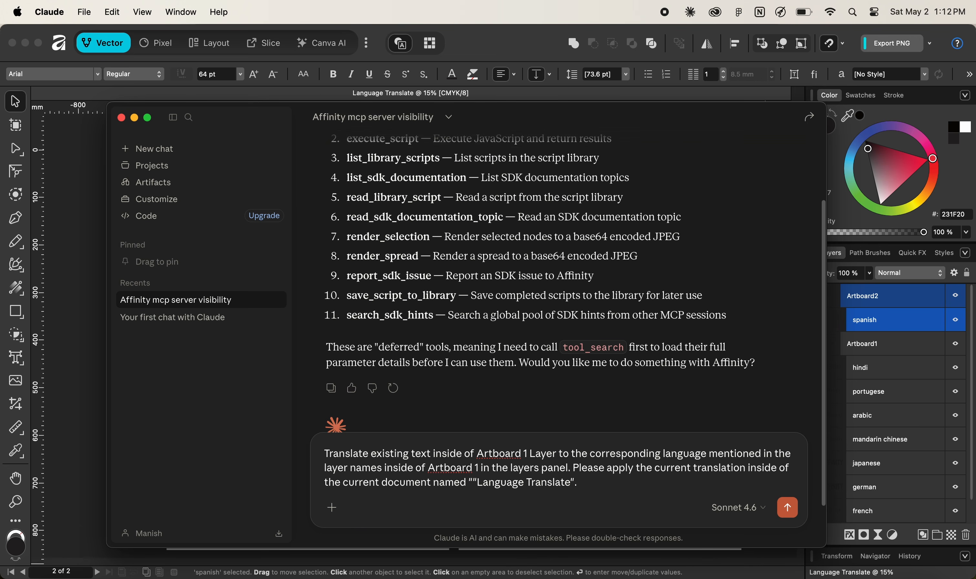
{"action": "key", "text": "Return"}
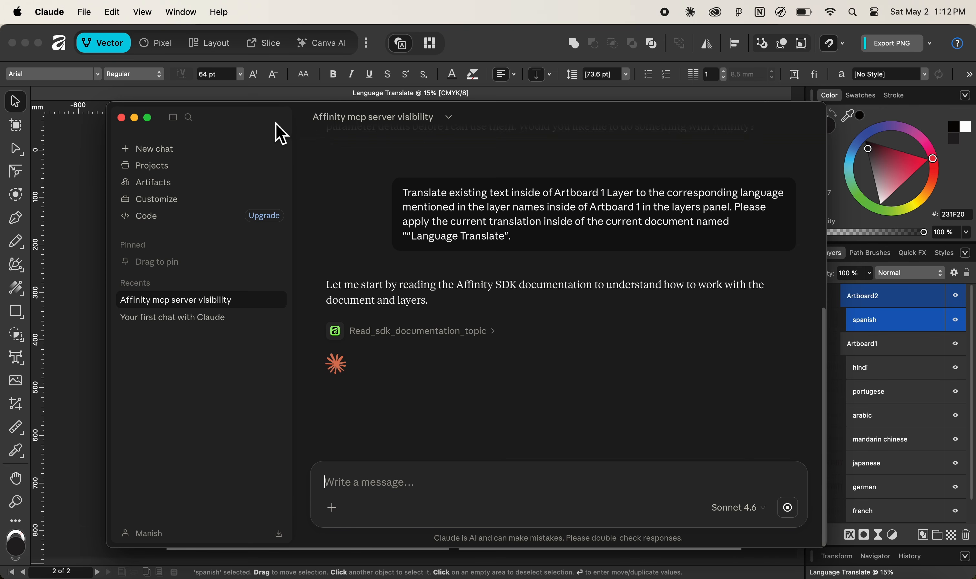
Step: Move the chat window off the artwork and review the translated text on Artboard1 and the reply's summary
{"action": "left_click_drag", "start_coordinate": [267, 132], "coordinate": [731, 12]}
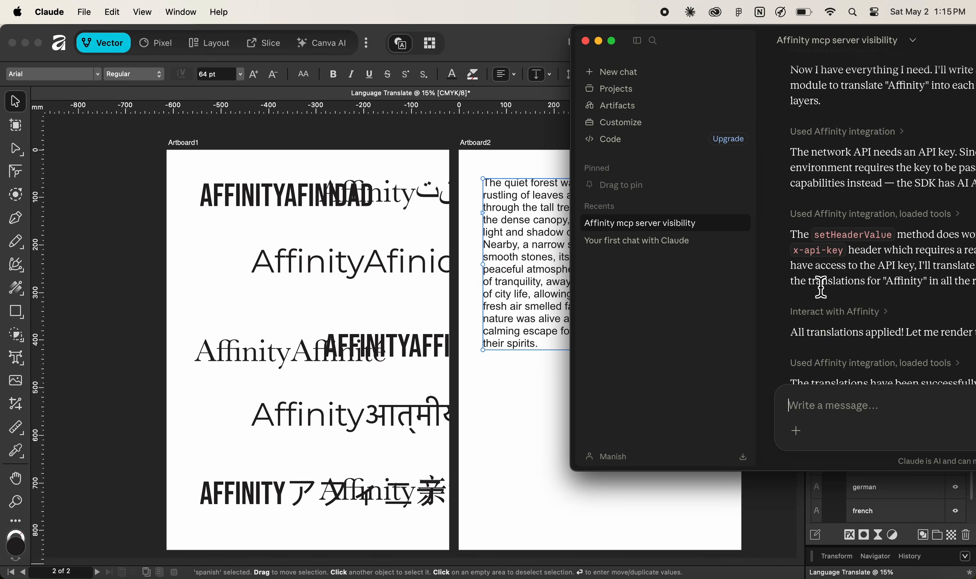
{"action": "scroll", "coordinate": [821, 287], "scroll_direction": "down", "scroll_amount": 3}
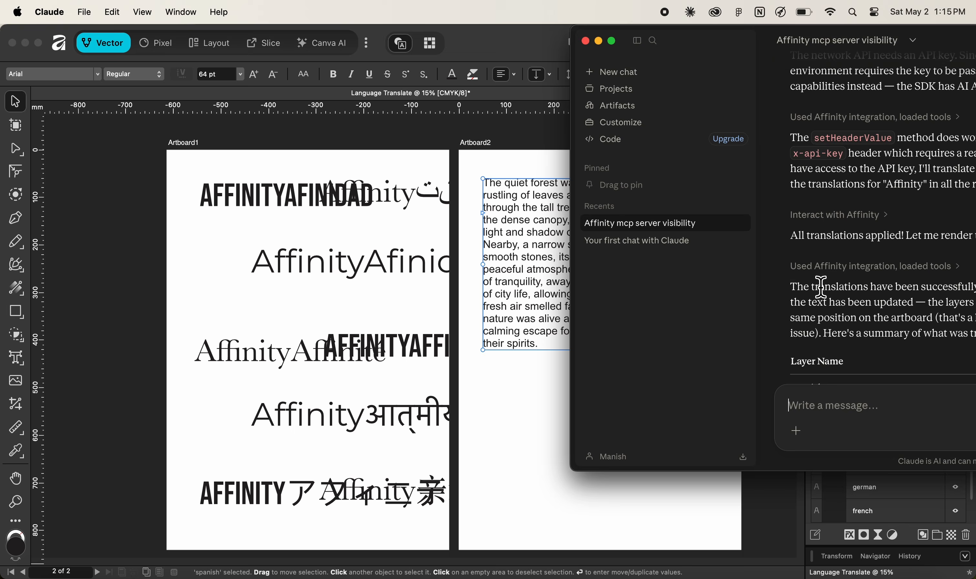
{"action": "scroll", "coordinate": [821, 287], "scroll_direction": "down", "scroll_amount": 10}
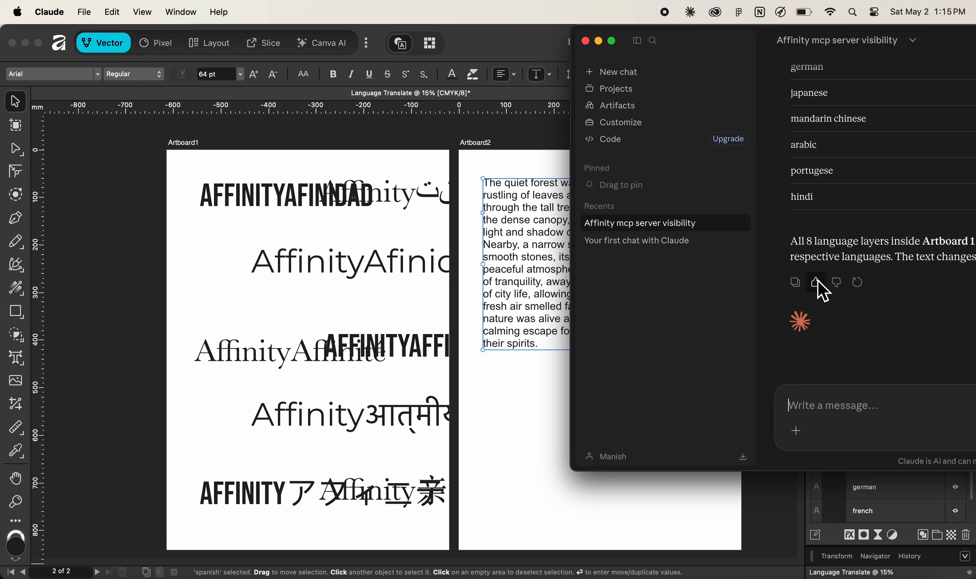
Step: Ask Claude to replace the existing text in Artboard 1 of the current document with the translated text instead of appending it
{"action": "left_click_drag", "start_coordinate": [732, 63], "coordinate": [493, 44]}
{"action": "left_click", "coordinate": [636, 407]}
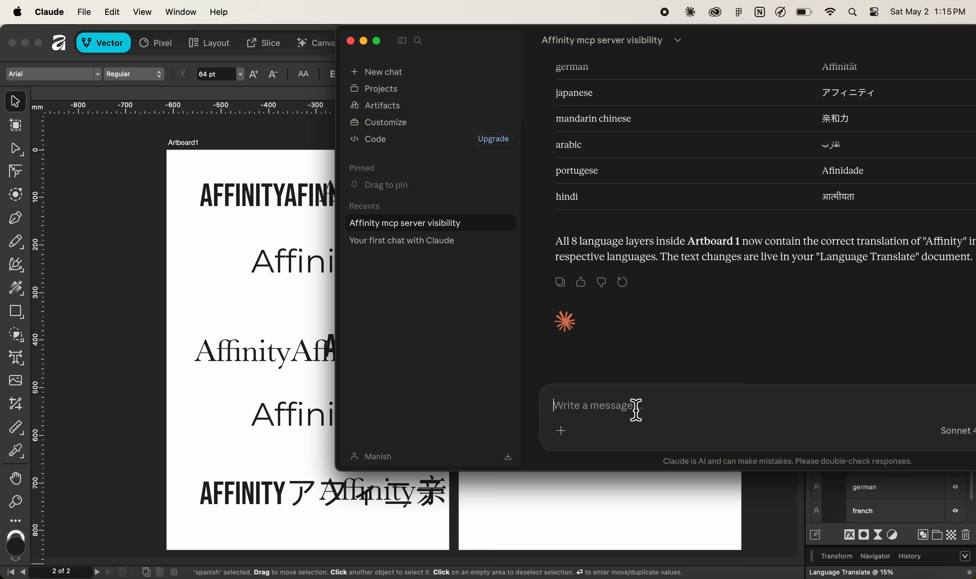
{"action": "type", "text": "Instead of appe"}
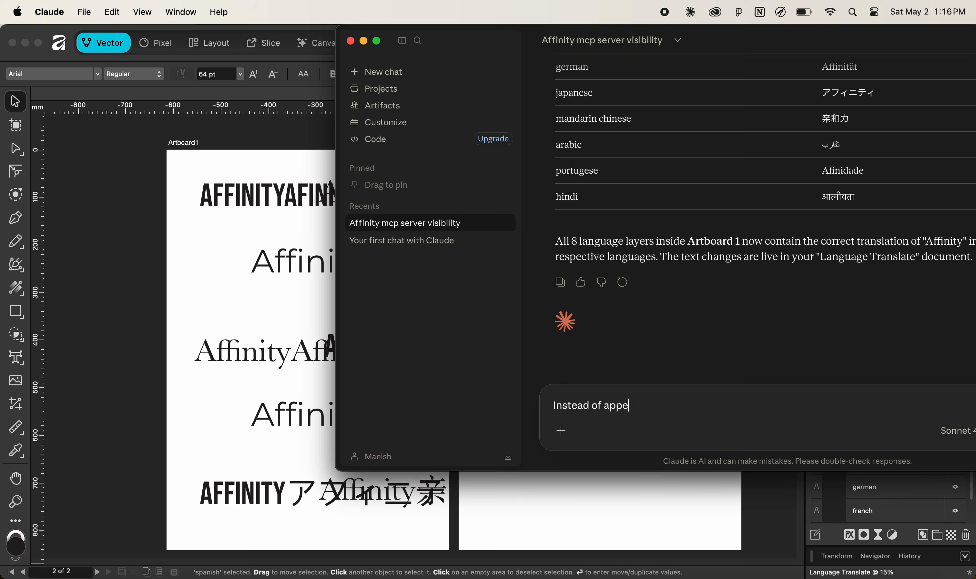
{"action": "type", "text": "nding the text or the translated text with the available text, please replac"}
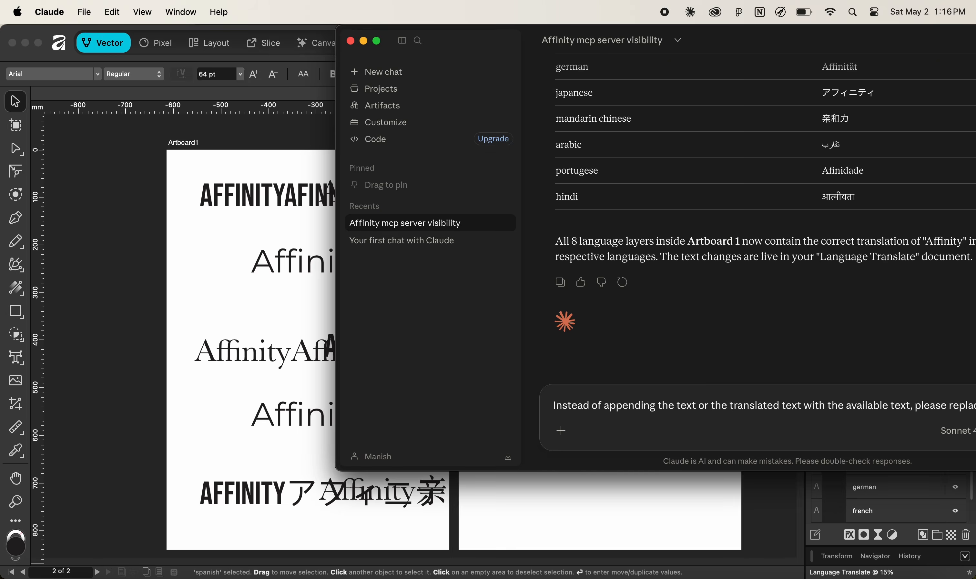
{"action": "type", "text": "e the existing te"}
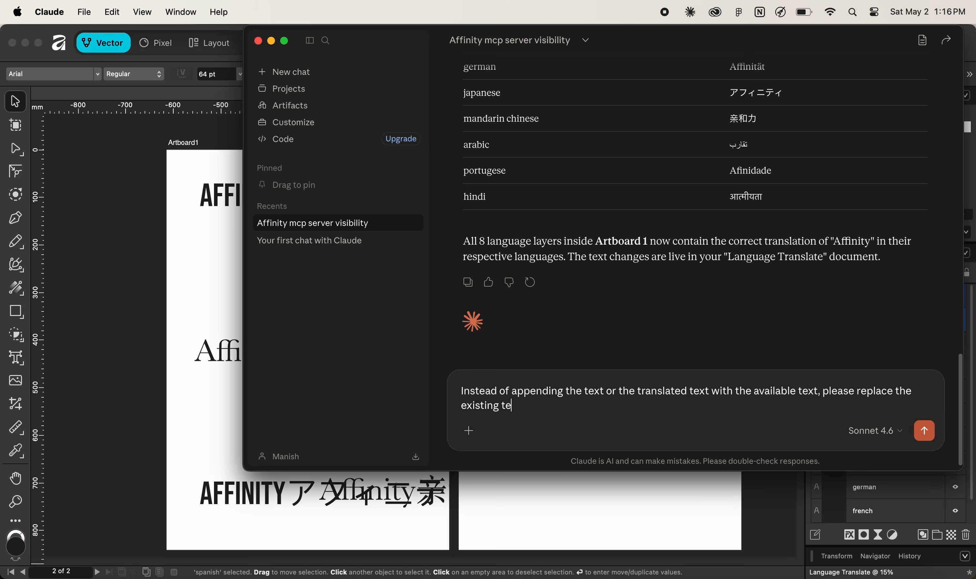
{"action": "type", "text": "xt with the translated text."}
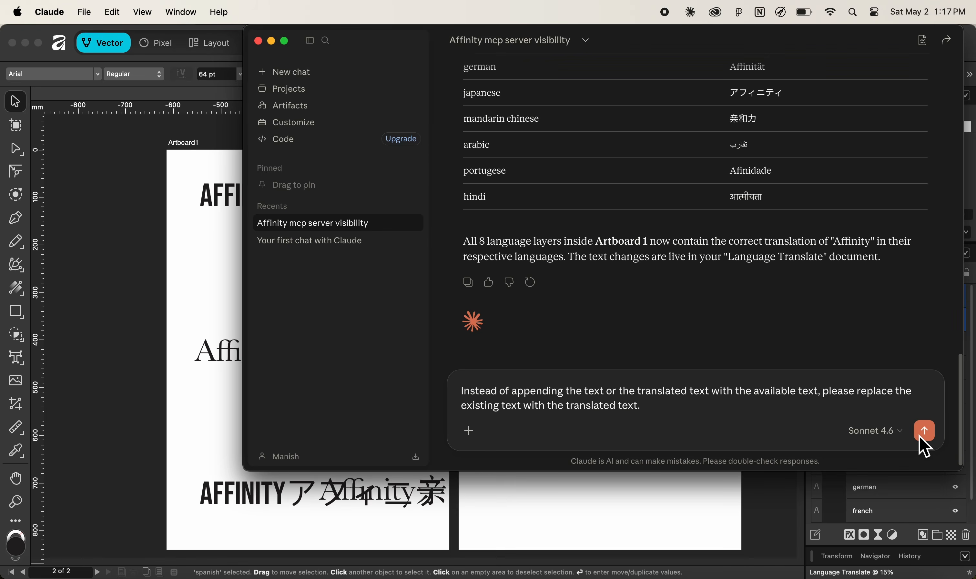
{"action": "type", "text": "Please replace the existing text with a translated text in Artboar"}
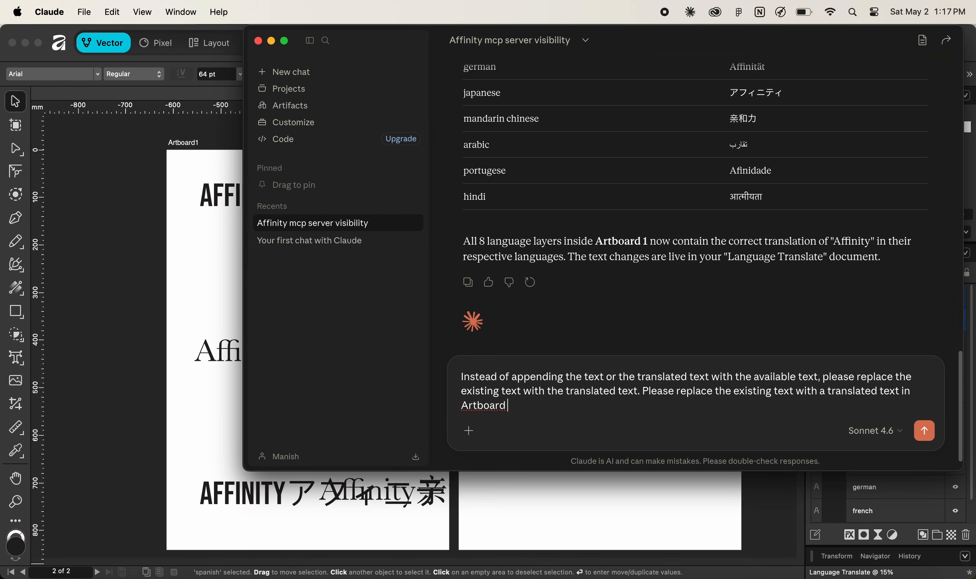
{"action": "type", "text": "d 1 in the current document."}
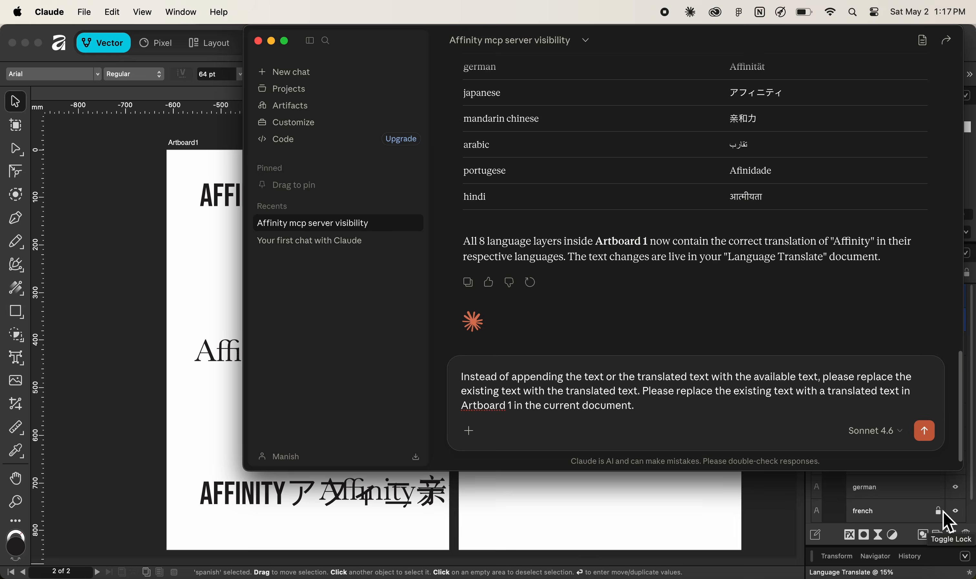
{"action": "left_click", "coordinate": [926, 430]}
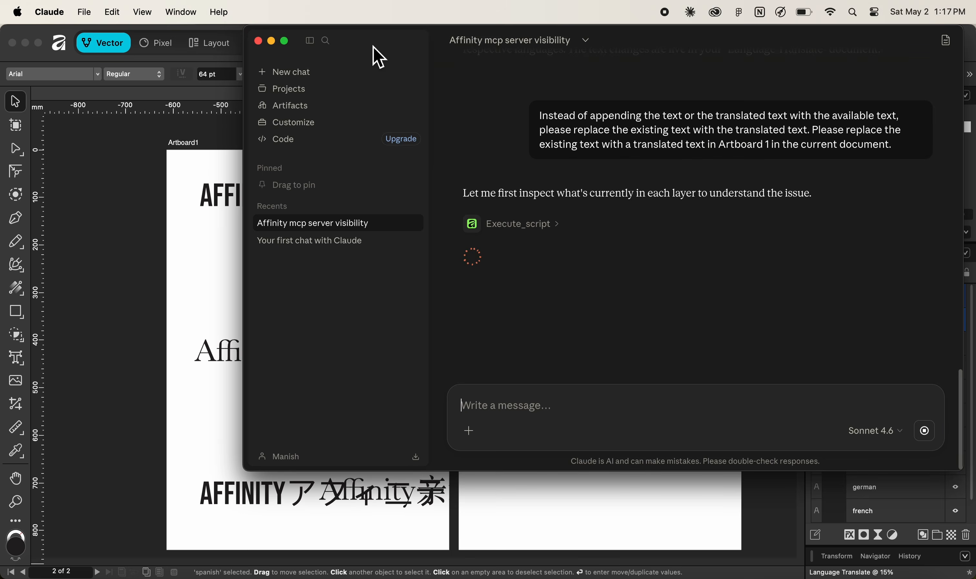
Step: Move the chat window off the artwork and switch back to Affinity to inspect the replaced text on Artboard1
{"action": "left_click_drag", "start_coordinate": [379, 54], "coordinate": [739, 6]}
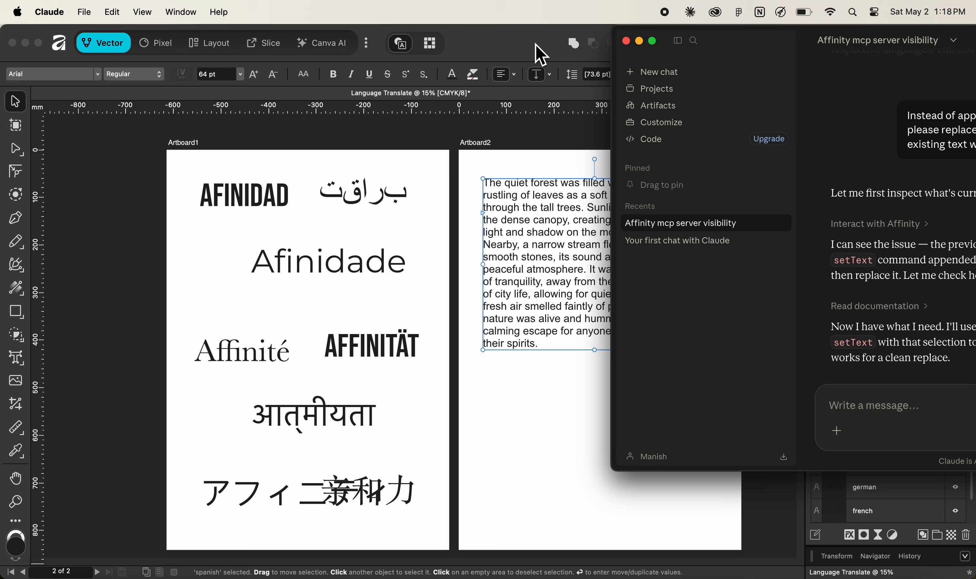
{"action": "left_click", "coordinate": [541, 55]}
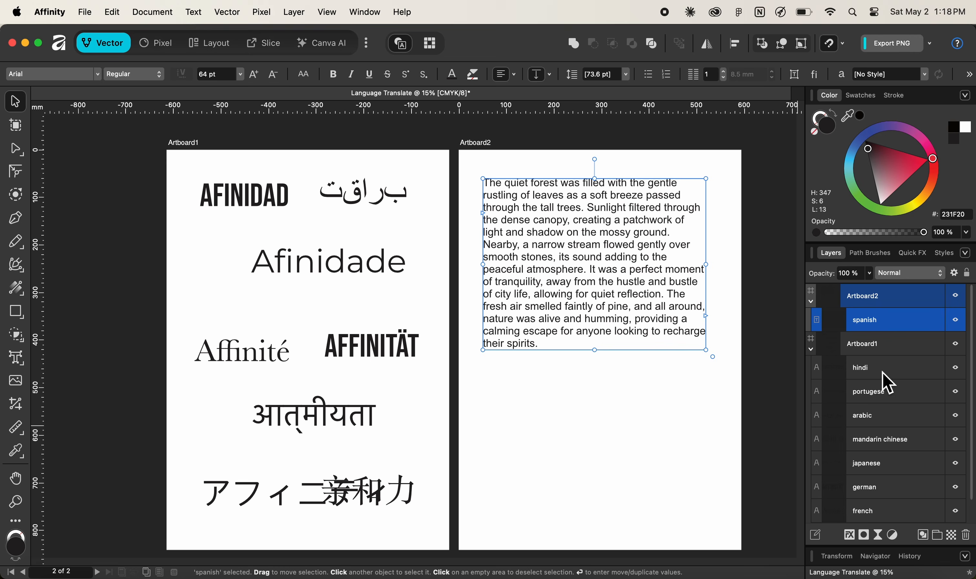
Step: Check the Spanish, Arabic and Japanese texts on Artboard1 against their layer names, then clear the selection
{"action": "left_click", "coordinate": [260, 216]}
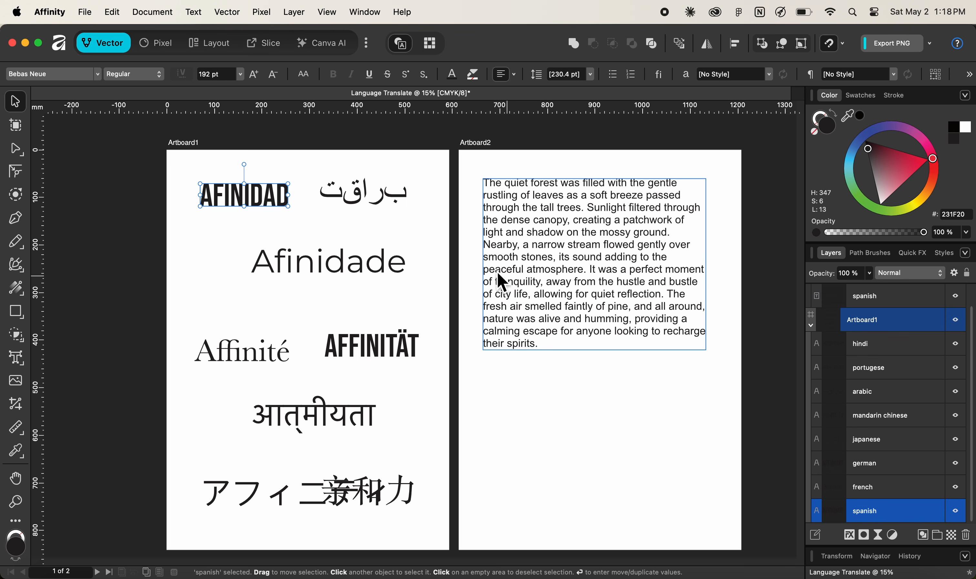
{"action": "left_click", "coordinate": [380, 208]}
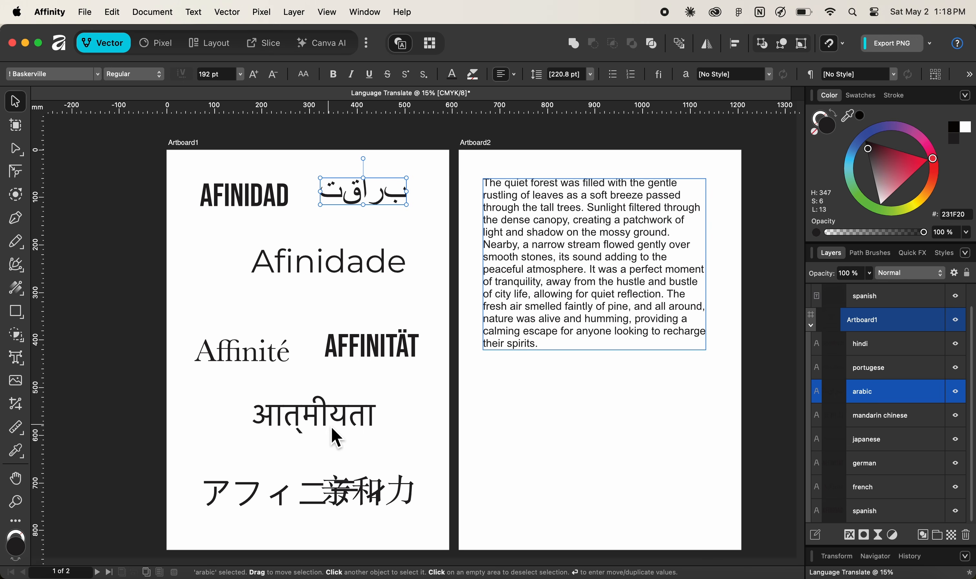
{"action": "left_click", "coordinate": [252, 504]}
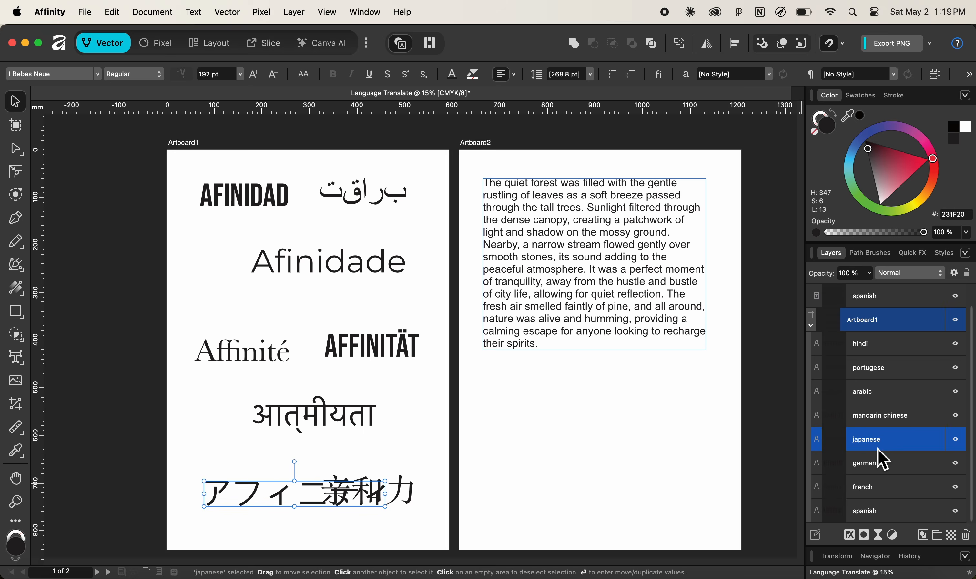
{"action": "left_click", "coordinate": [594, 444]}
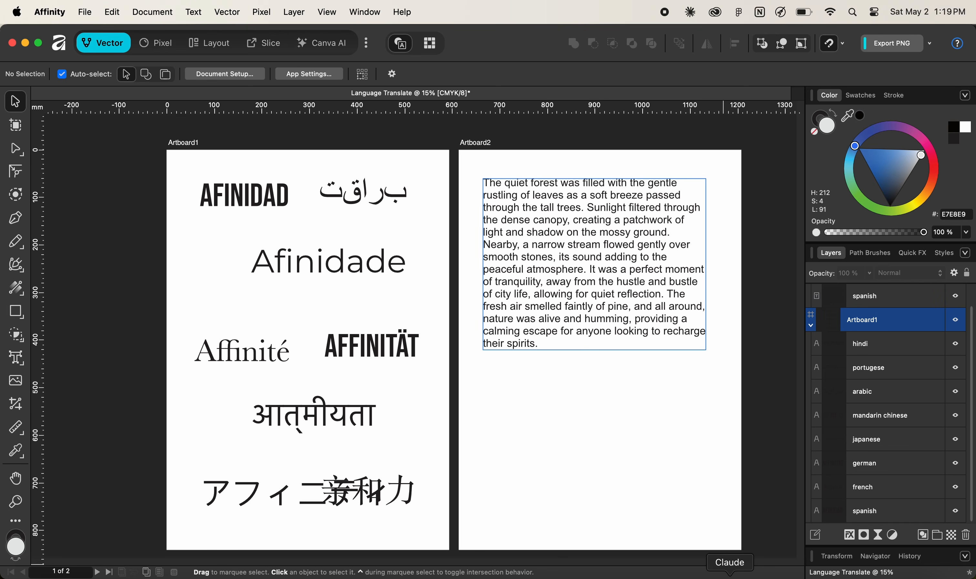
Step: Switch to Claude and ask it to translate Artboard 2's paragraph from English to Spanish, replacing the existing text content in the current document
{"action": "left_click", "coordinate": [730, 576]}
{"action": "left_click_drag", "start_coordinate": [749, 43], "coordinate": [145, 38]}
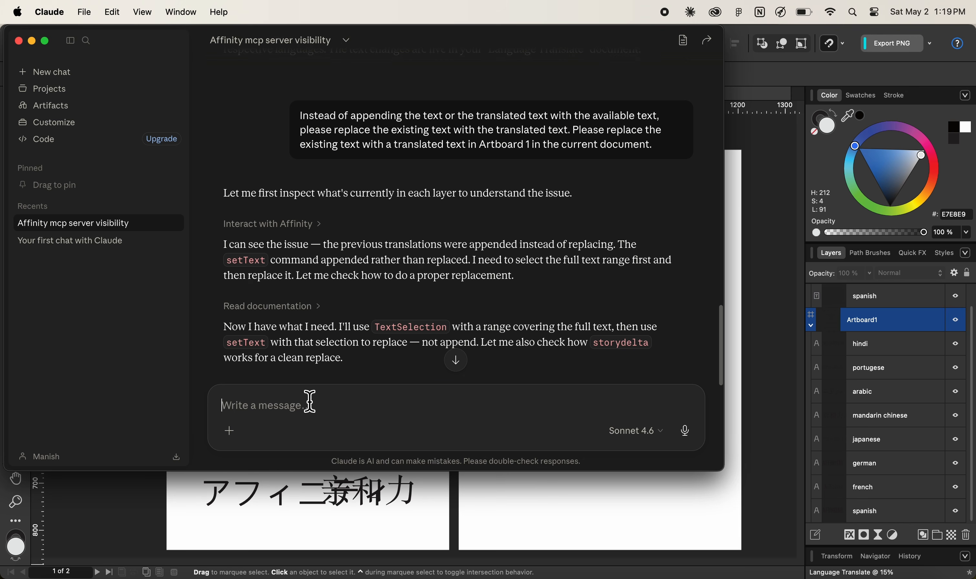
{"action": "type", "text": "Tr"}
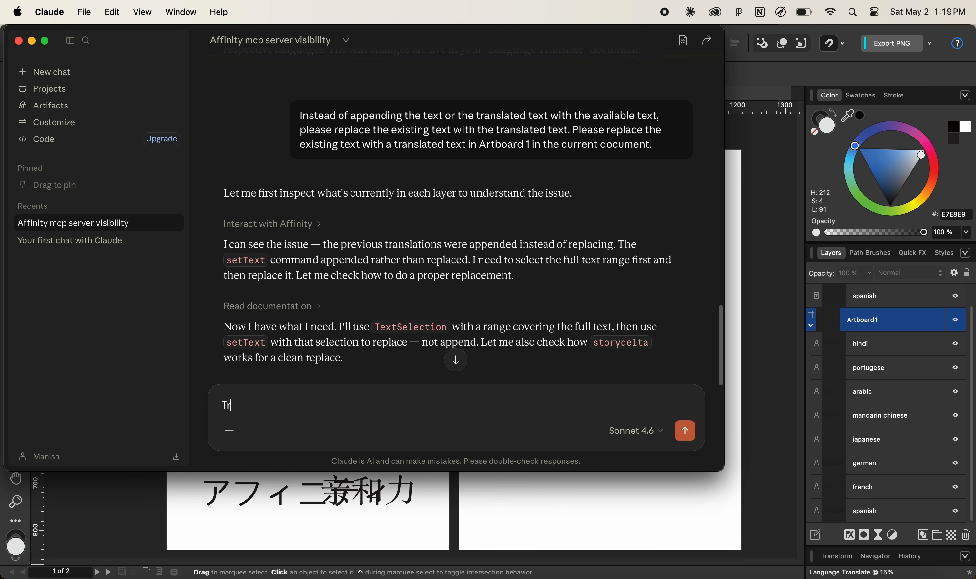
{"action": "type", "text": "anslate the existing para"}
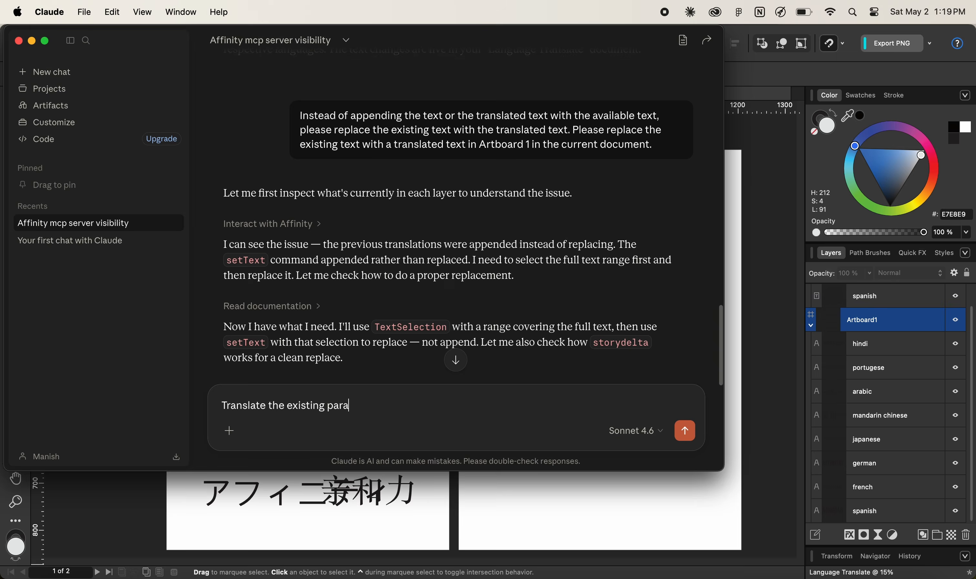
{"action": "type", "text": "graph in Artboard 2"}
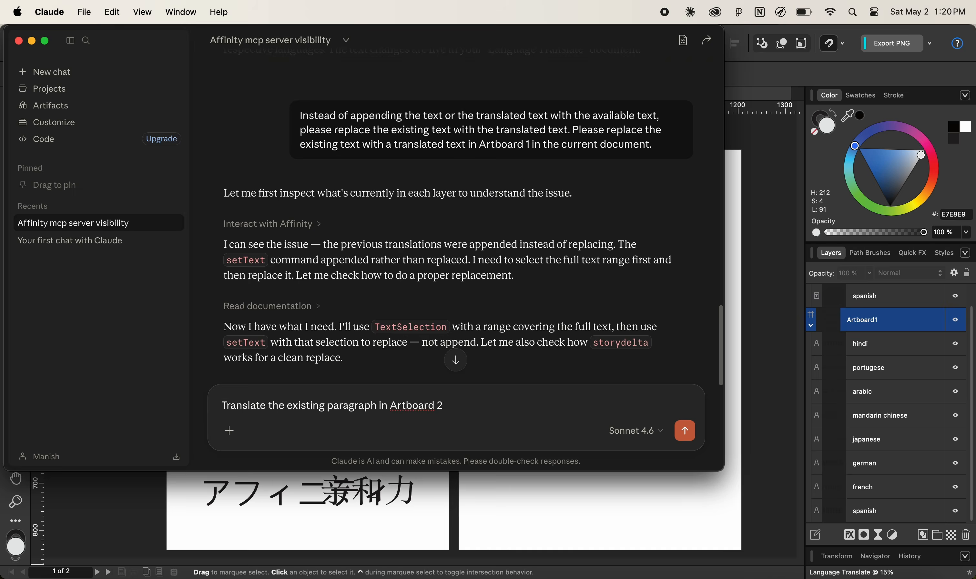
{"action": "type", "text": " from english language to "}
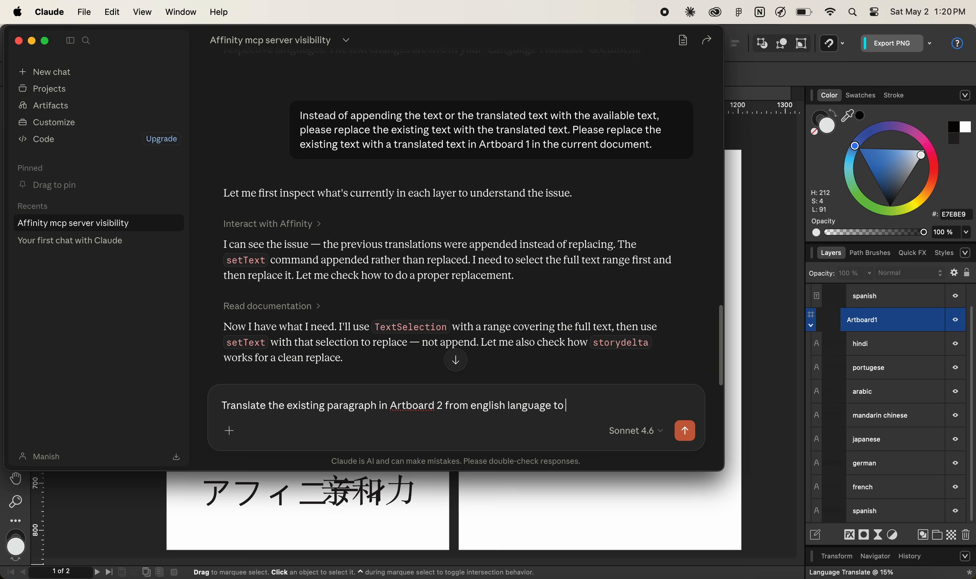
{"action": "type", "text": "spanish langauge. Please r"}
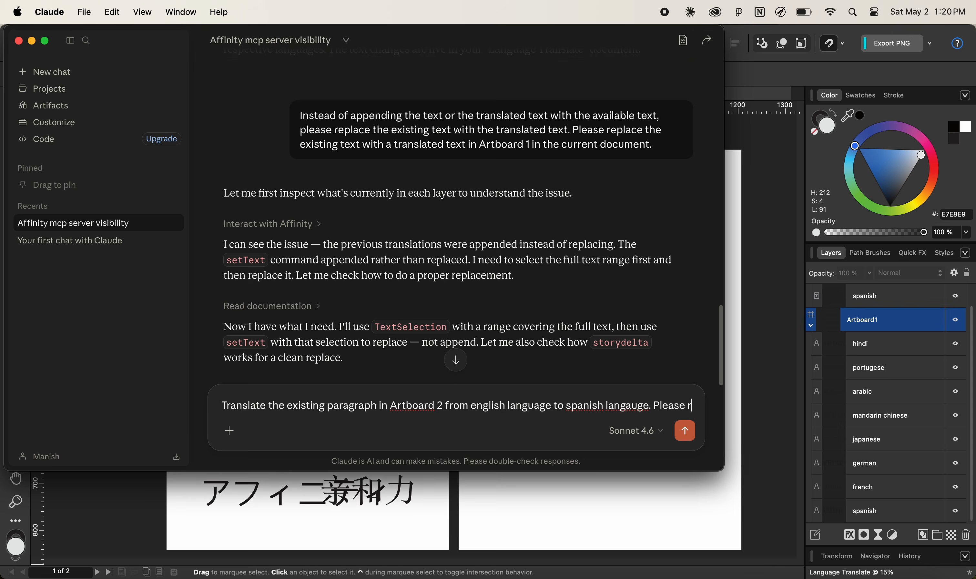
{"action": "type", "text": "eplace the e"}
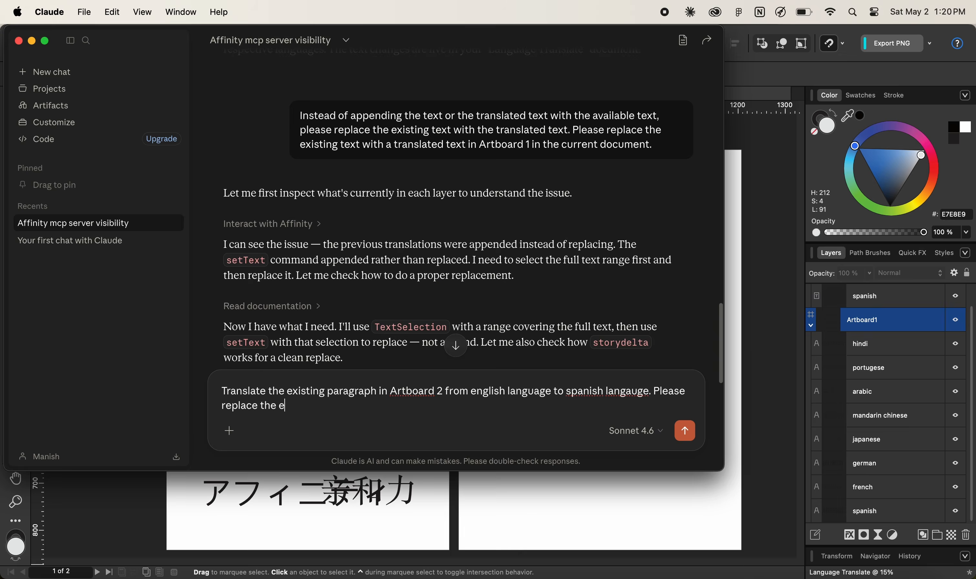
{"action": "type", "text": "xisting paragraph text "}
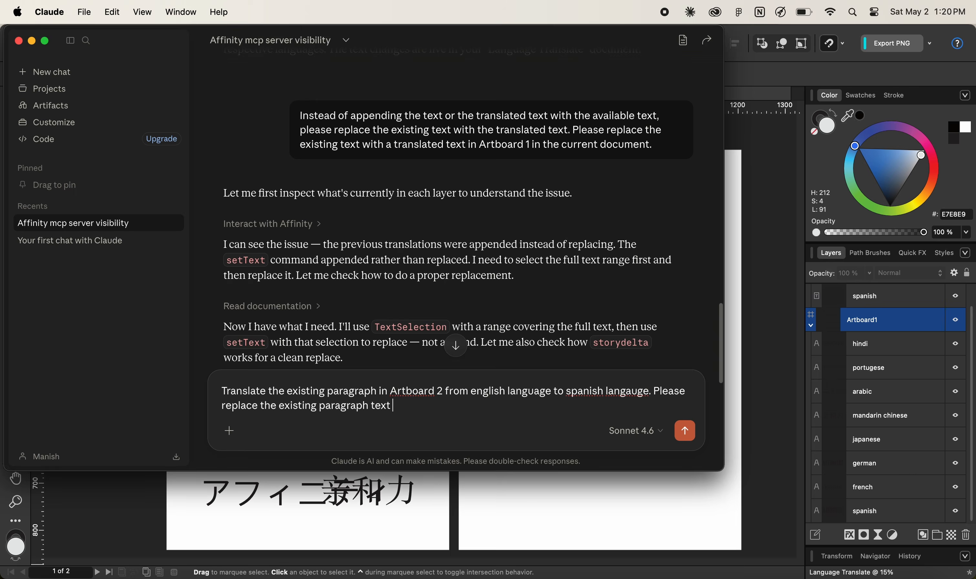
{"action": "type", "text": "content with the tra"}
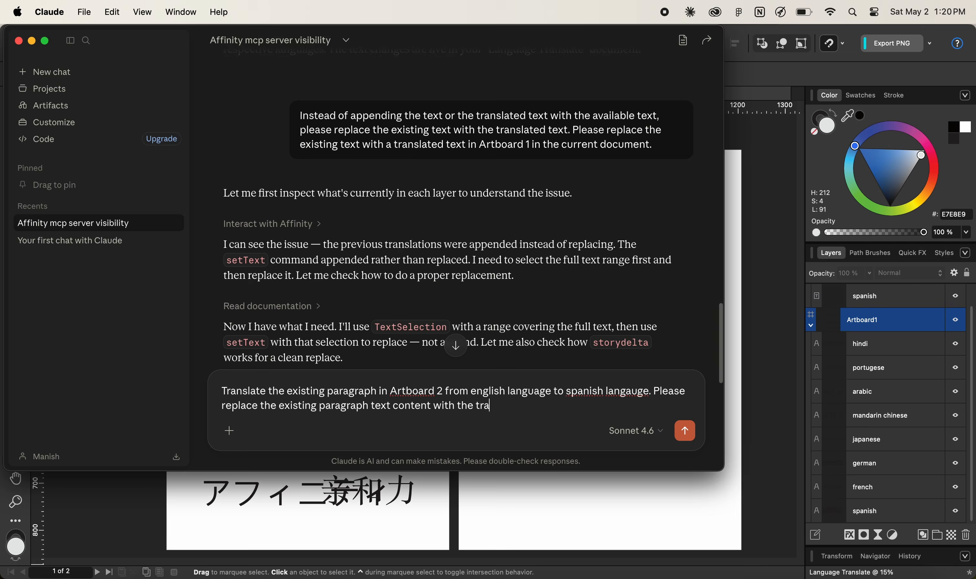
{"action": "type", "text": "nslated text content"}
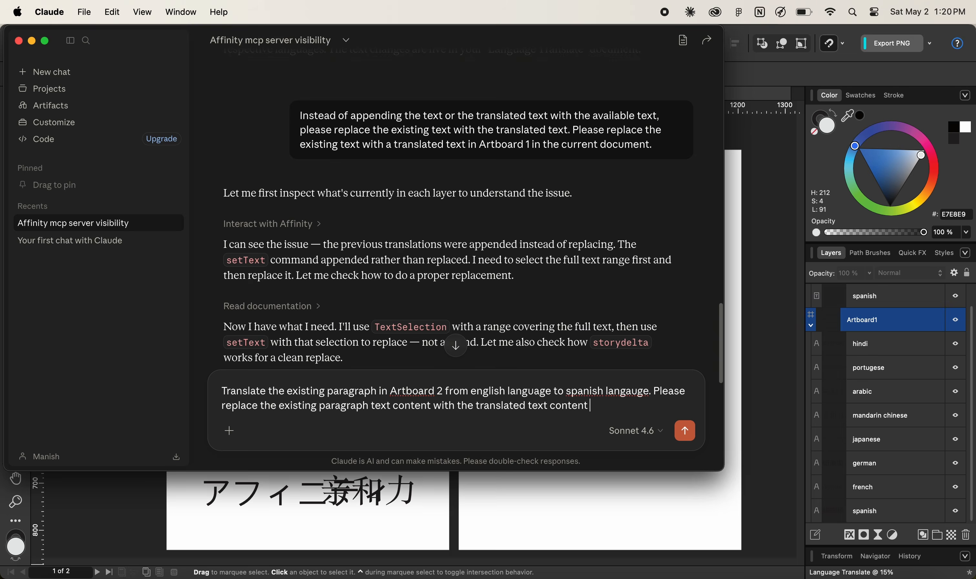
{"action": "type", "text": " in spanish. Please do this i"}
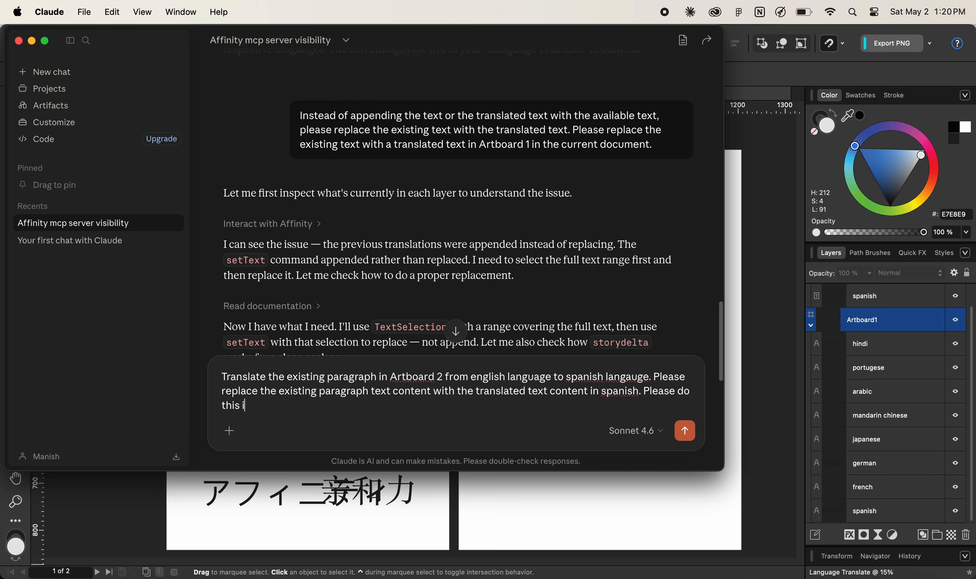
{"action": "type", "text": "n the current document."}
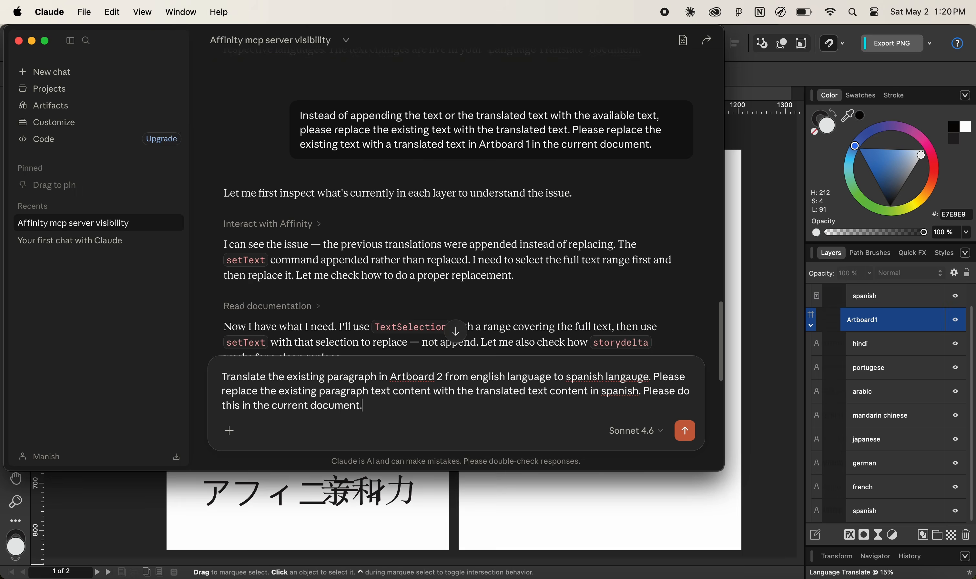
{"action": "key", "text": "Return"}
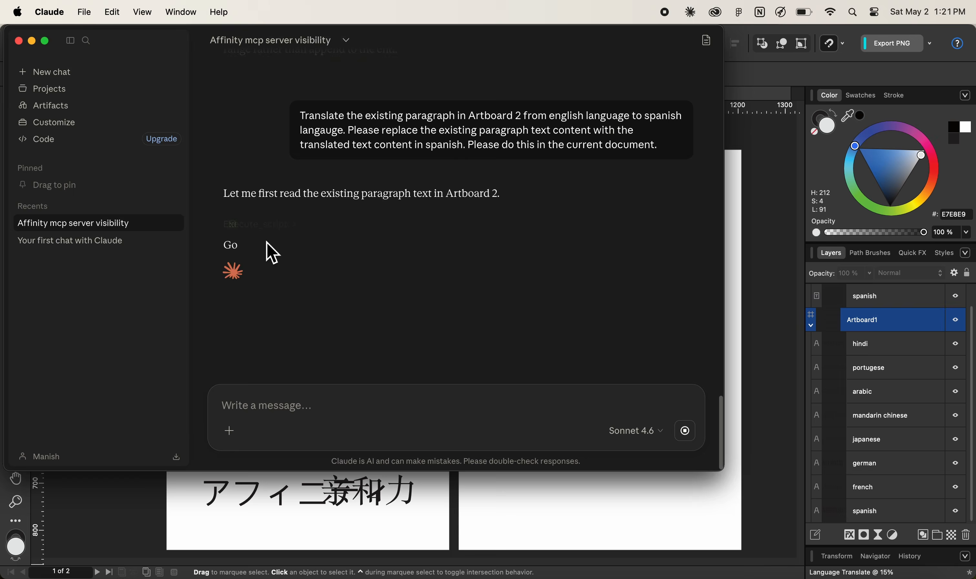
Step: Move the chat window off the artwork and bring Artboard2's whole paragraph into view to watch the translation
{"action": "left_click_drag", "start_coordinate": [126, 48], "coordinate": [755, 11]}
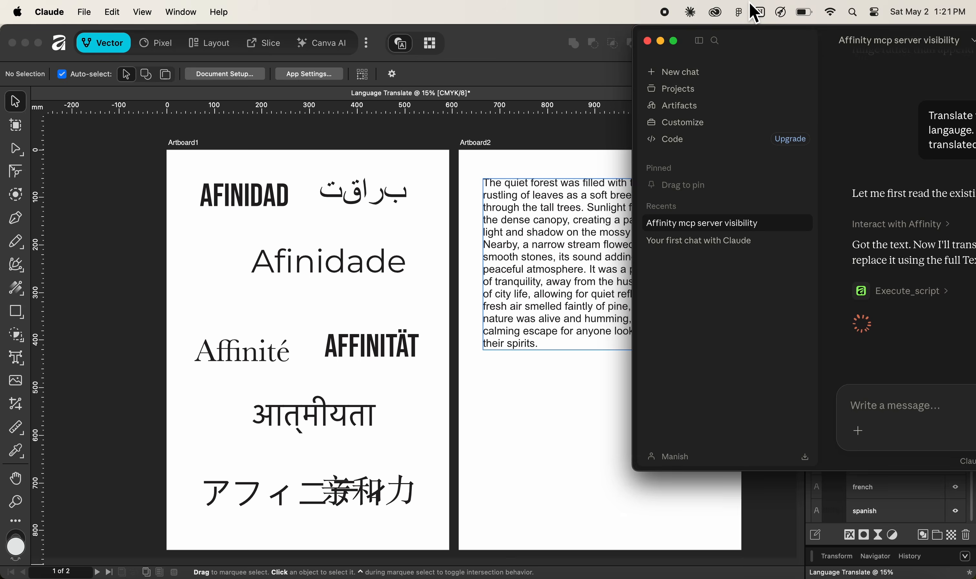
{"action": "scroll", "coordinate": [578, 271], "scroll_direction": "right", "scroll_amount": 10}
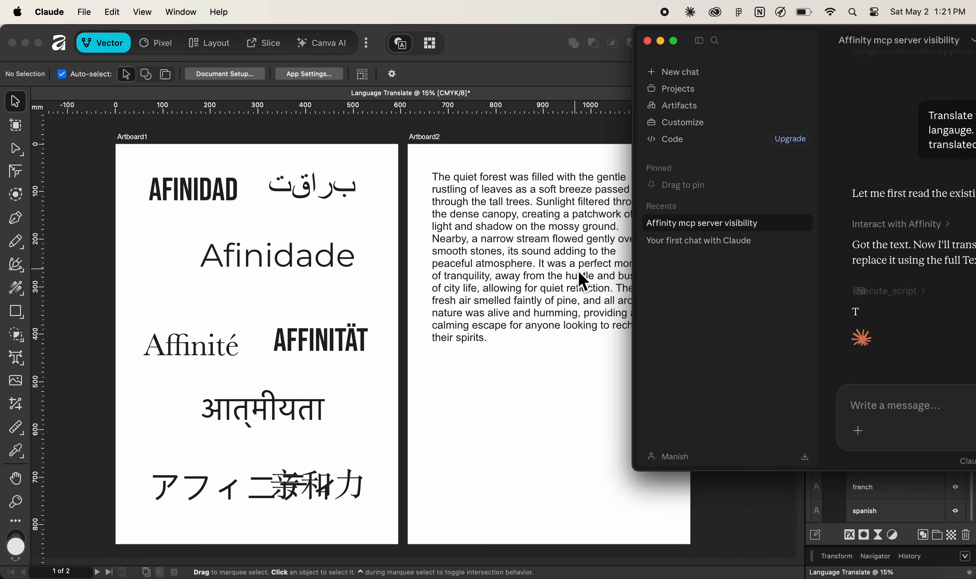
{"action": "scroll", "coordinate": [501, 277], "scroll_direction": "right", "scroll_amount": 2}
{"action": "scroll", "coordinate": [501, 277], "scroll_direction": "down", "scroll_amount": 1}
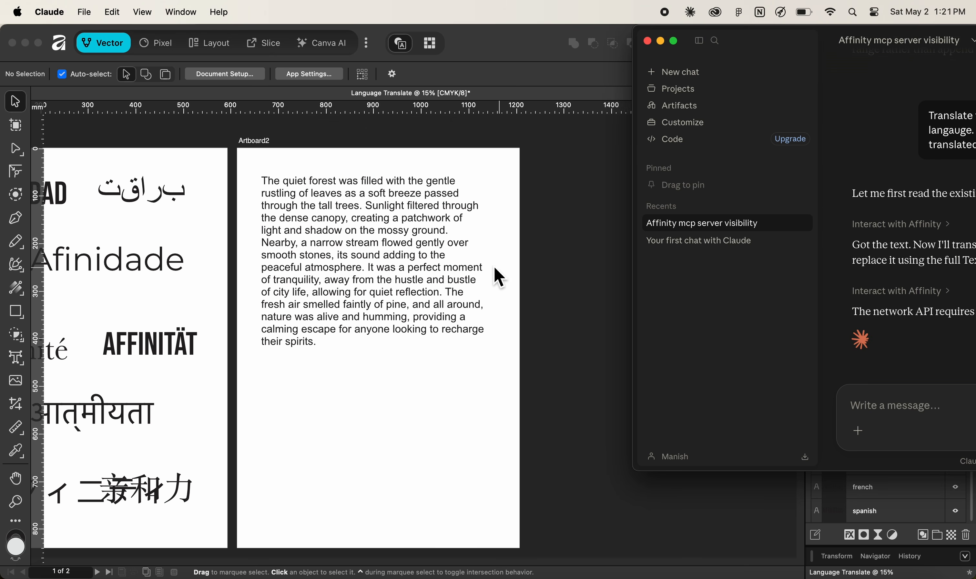